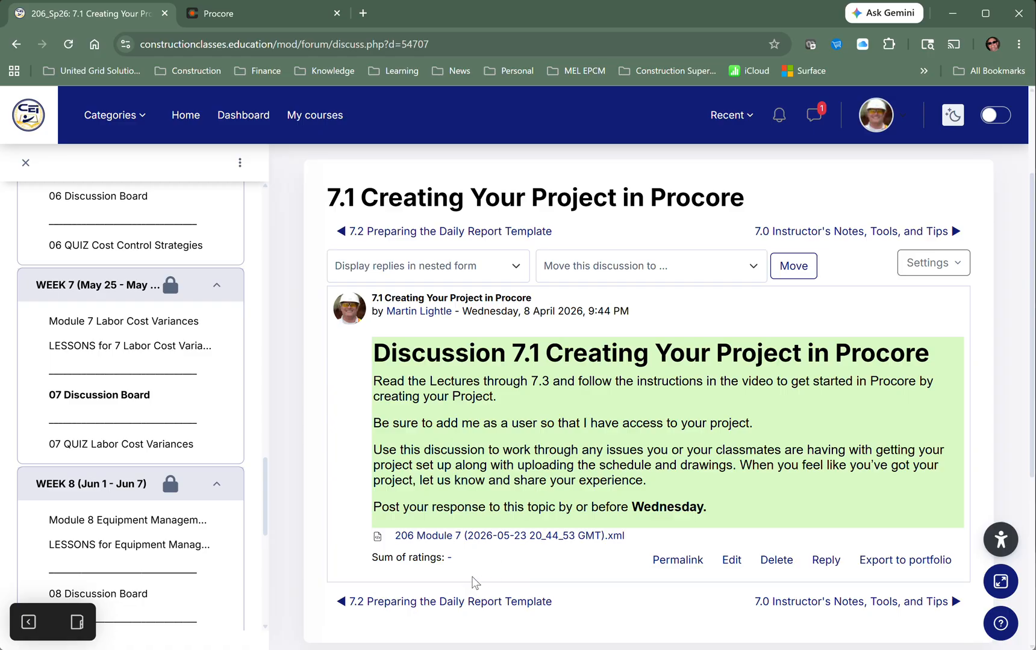
click(511, 540)
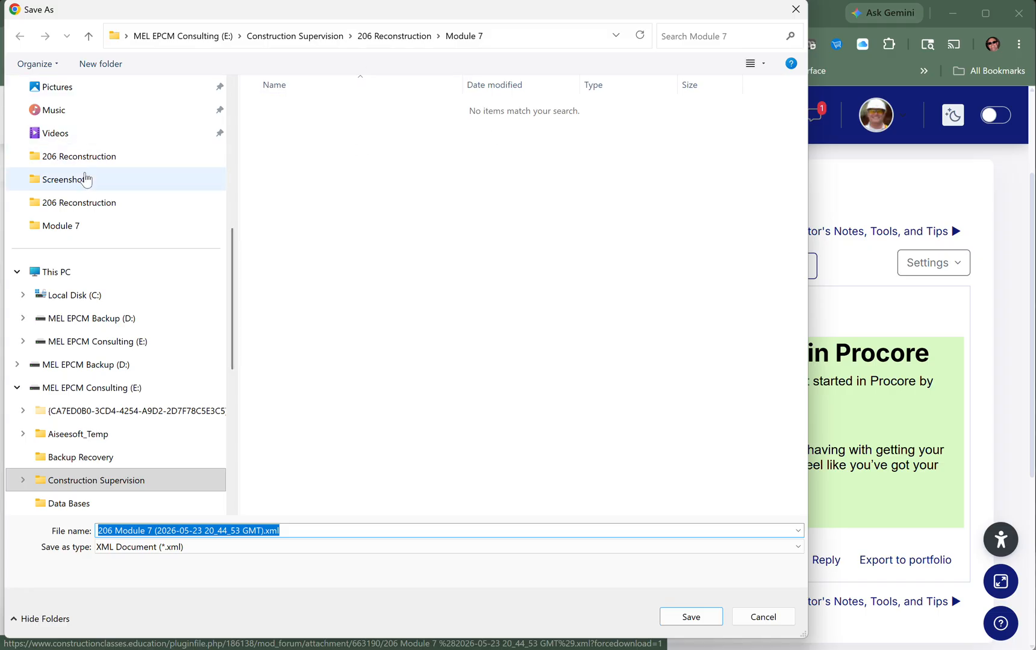
scroll(73, 360, up, 6)
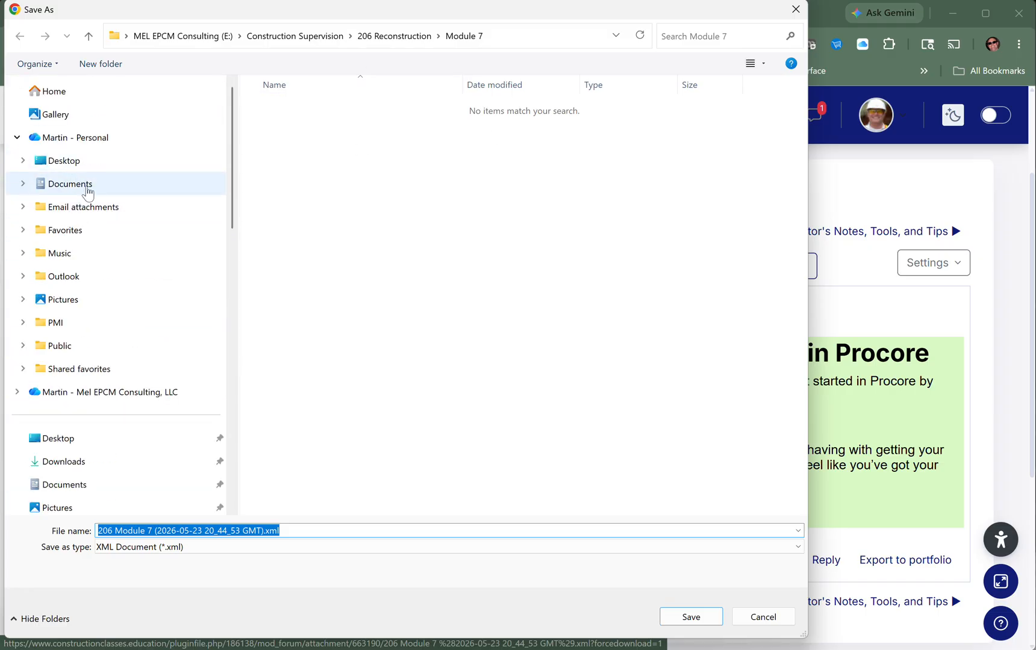
scroll(104, 232, down, 1)
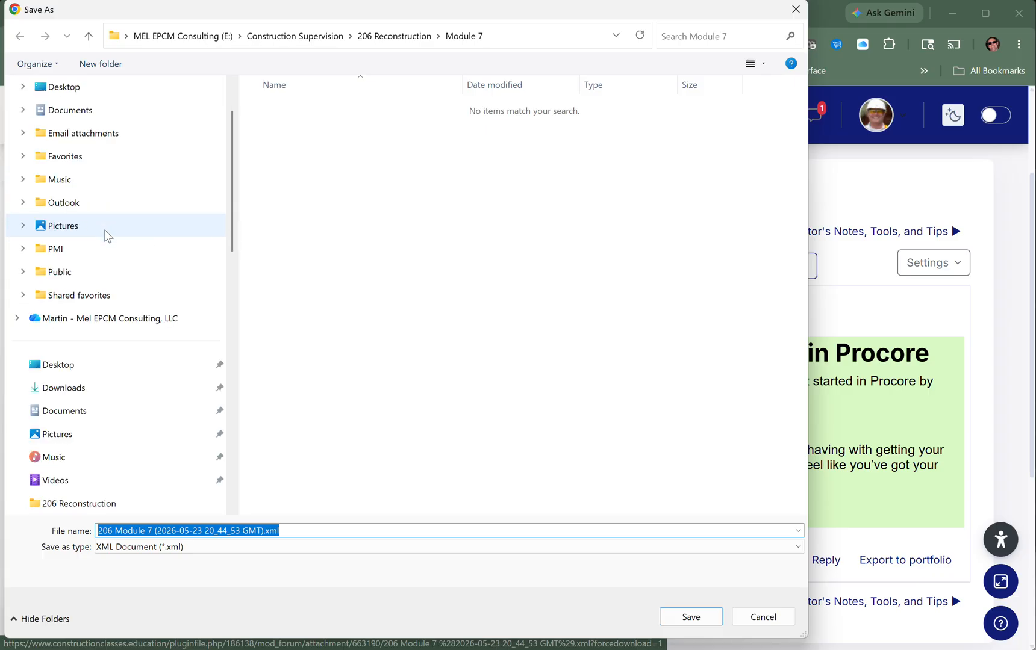
click(91, 388)
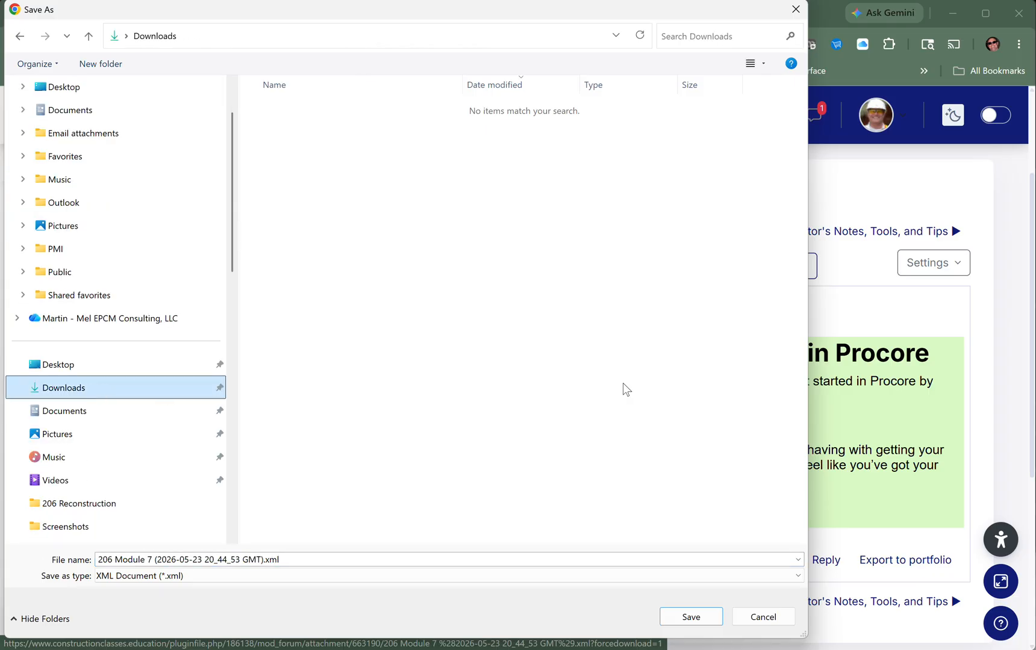
click(692, 617)
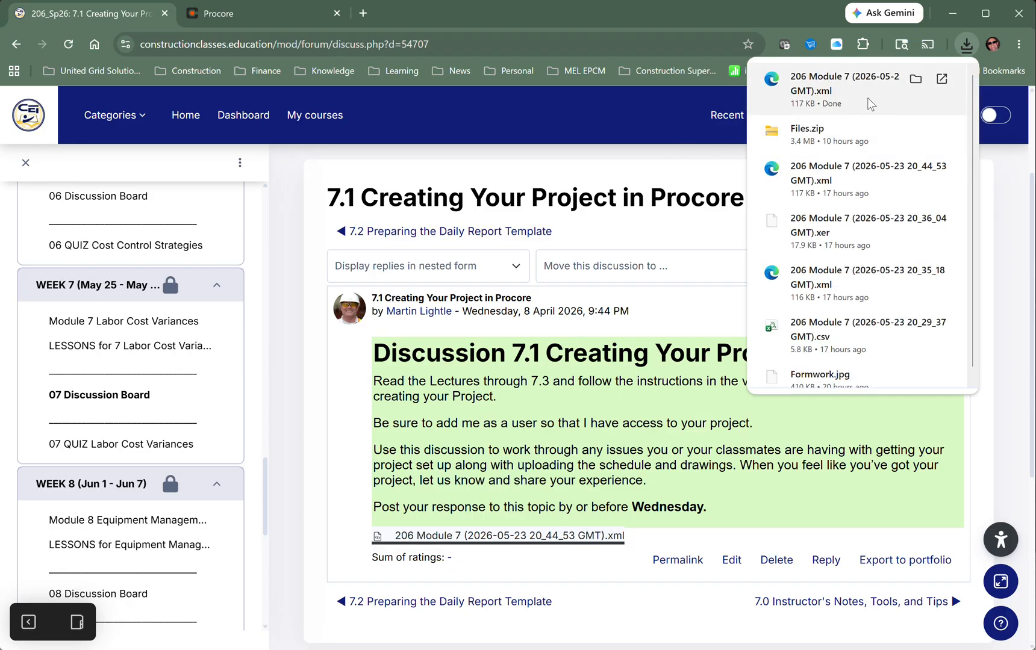
click(670, 9)
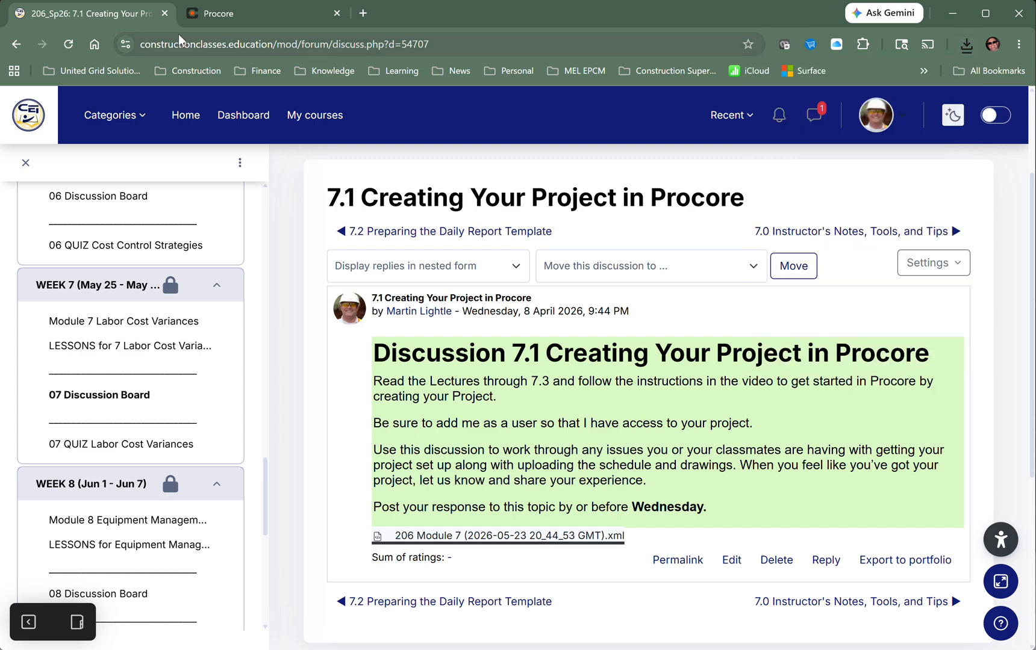
- Open a new Create Project form from Company Tools > Portfolio in Procore
click(240, 13)
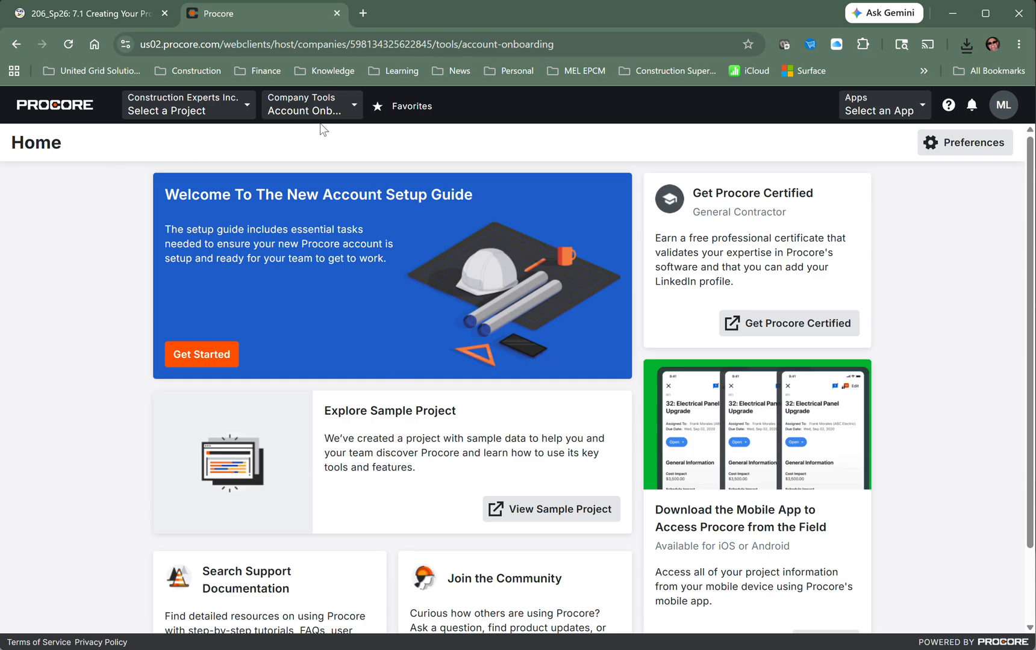
click(356, 109)
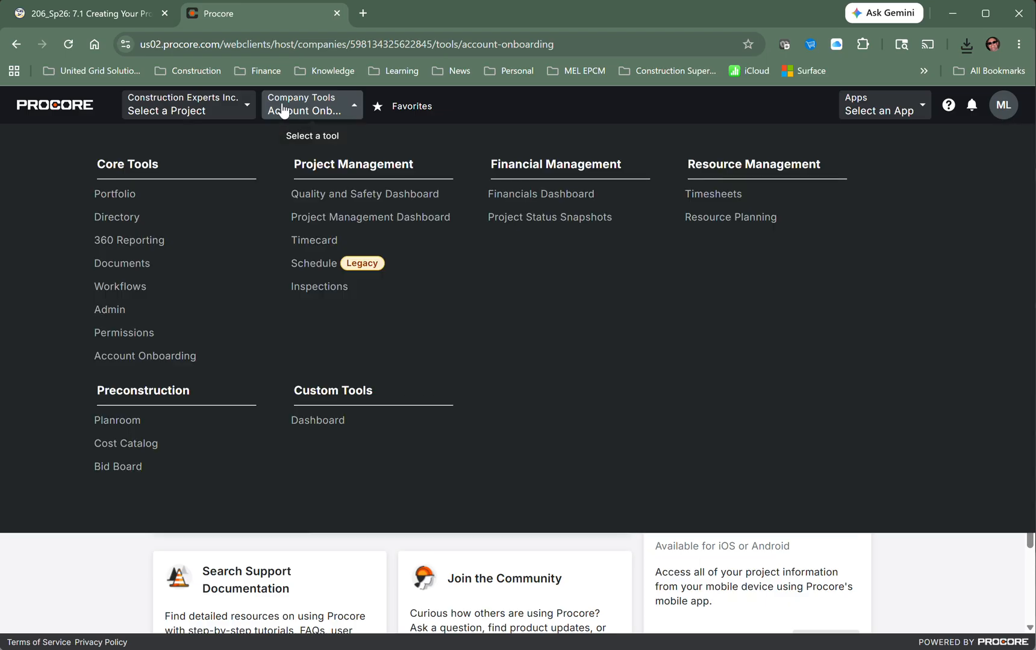
click(122, 199)
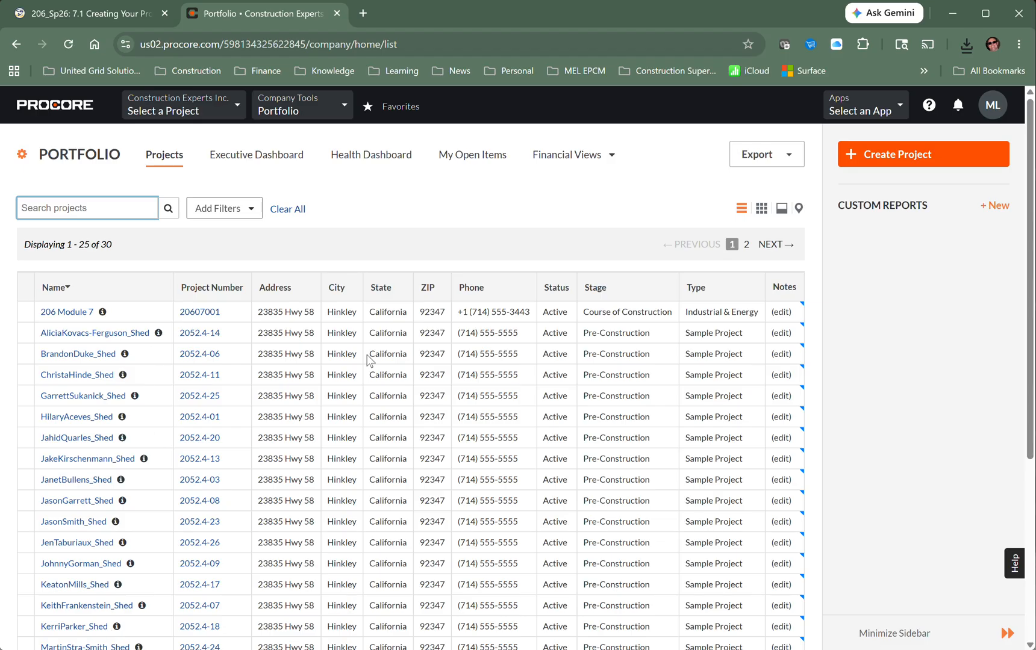
click(878, 156)
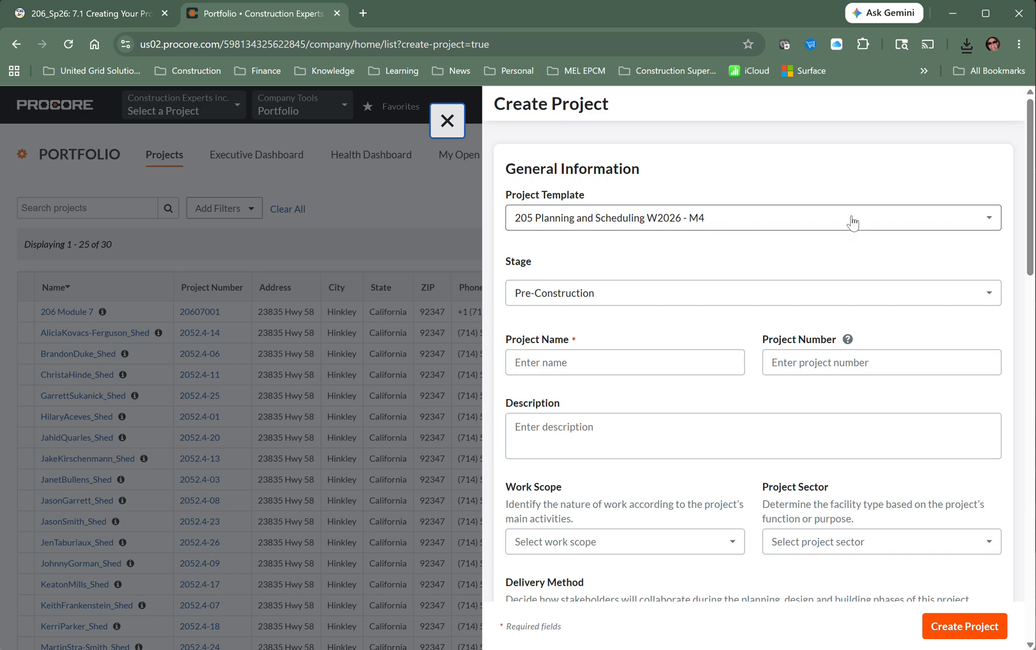
- Choose the Standard Project Template and the Course of Construction stage
click(990, 224)
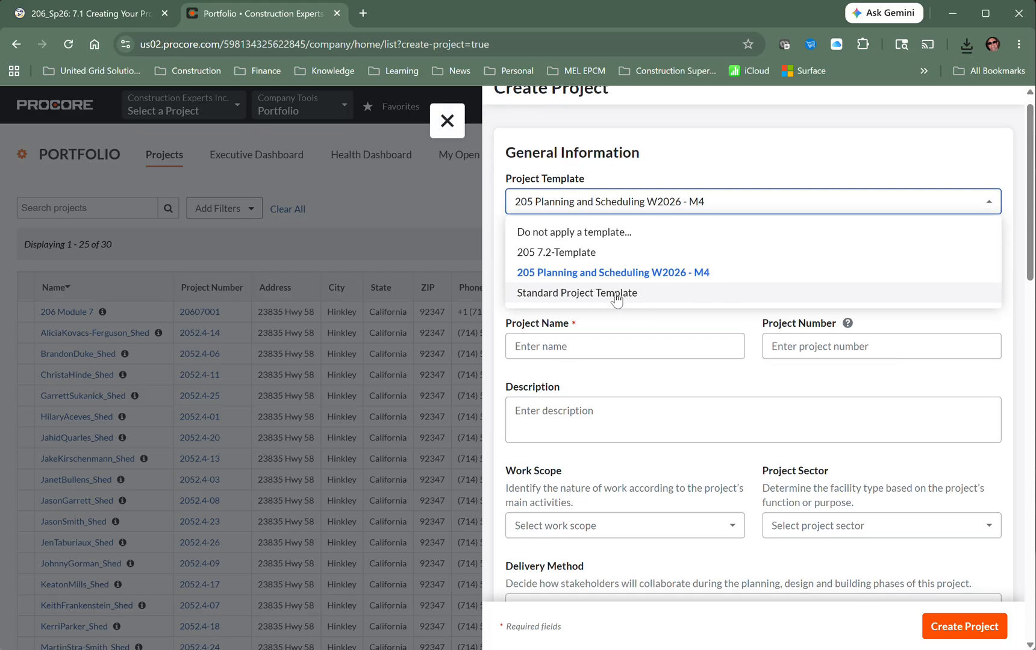
click(617, 295)
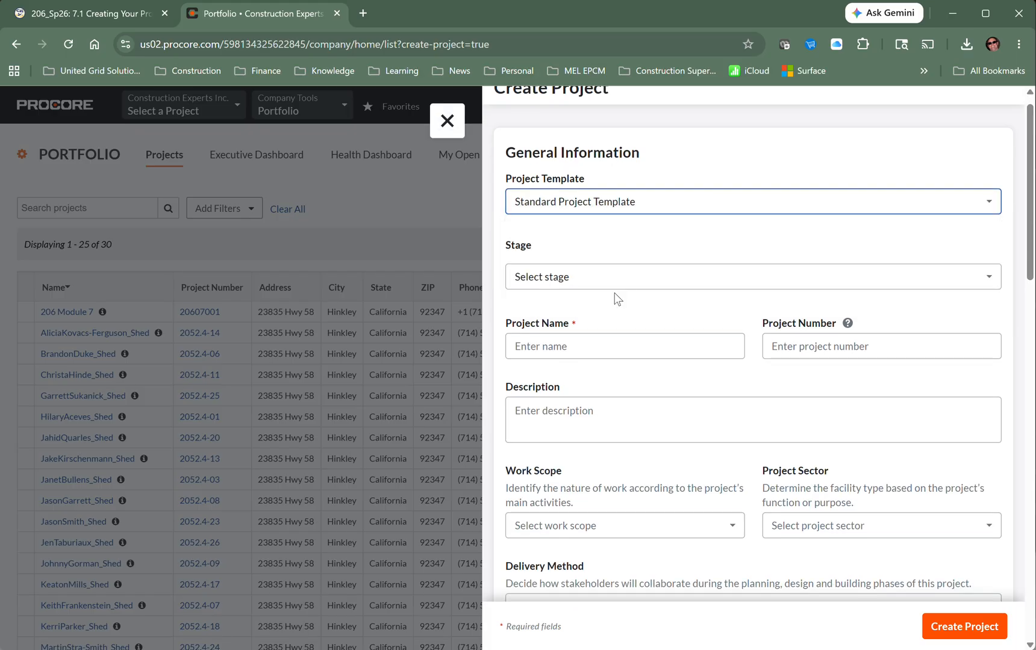
click(988, 281)
click(988, 281)
click(580, 330)
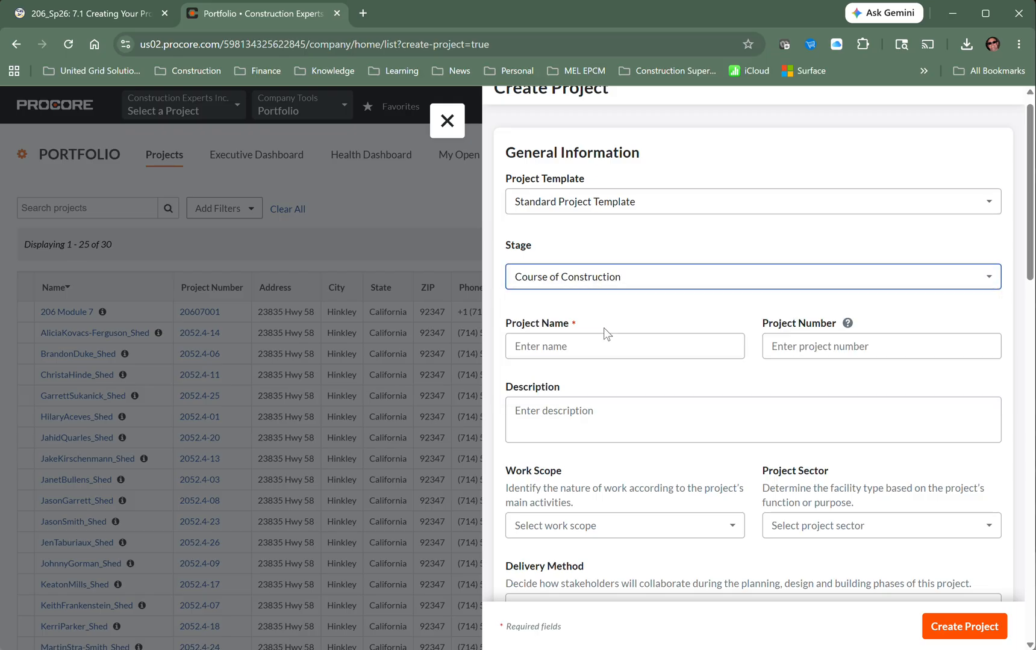
- Enter a project name of 206 M7 plus the student's name, and project number 20607001ML
click(565, 348)
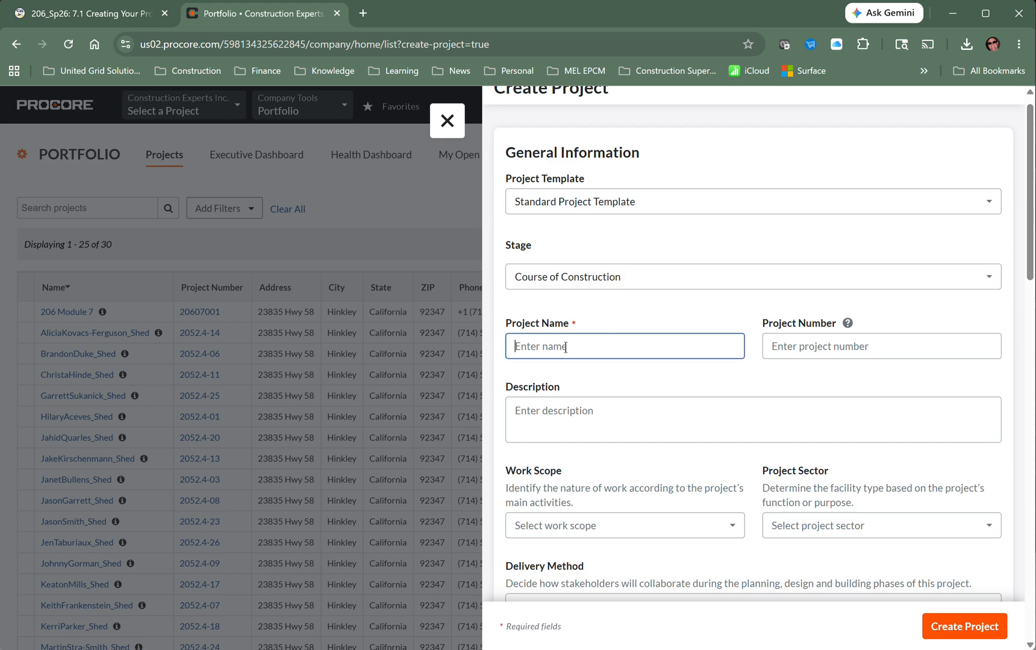
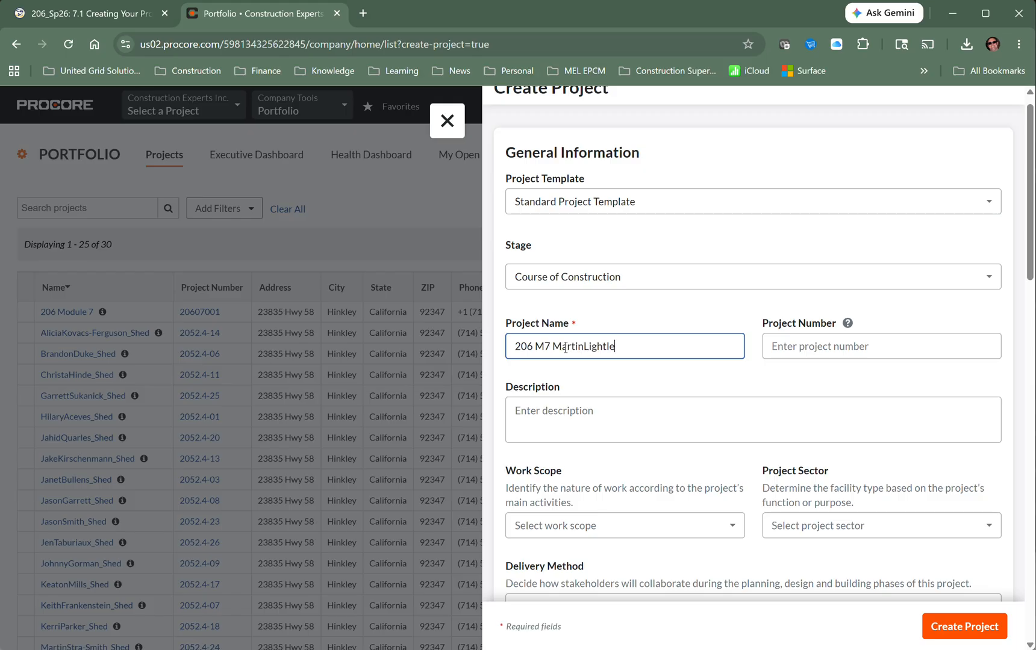
click(778, 351)
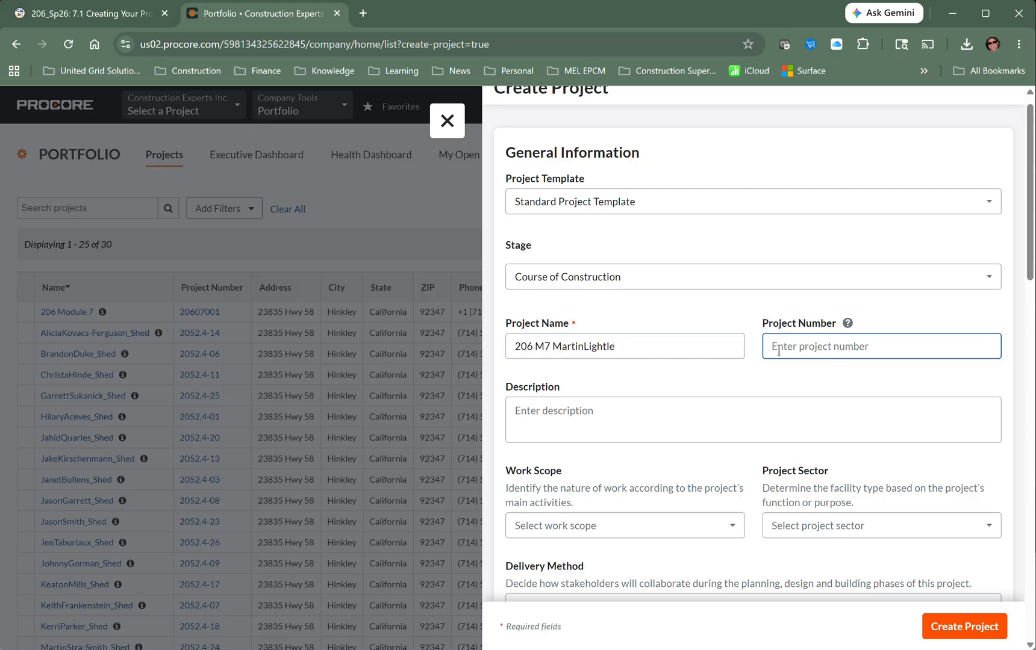
text(20607001)
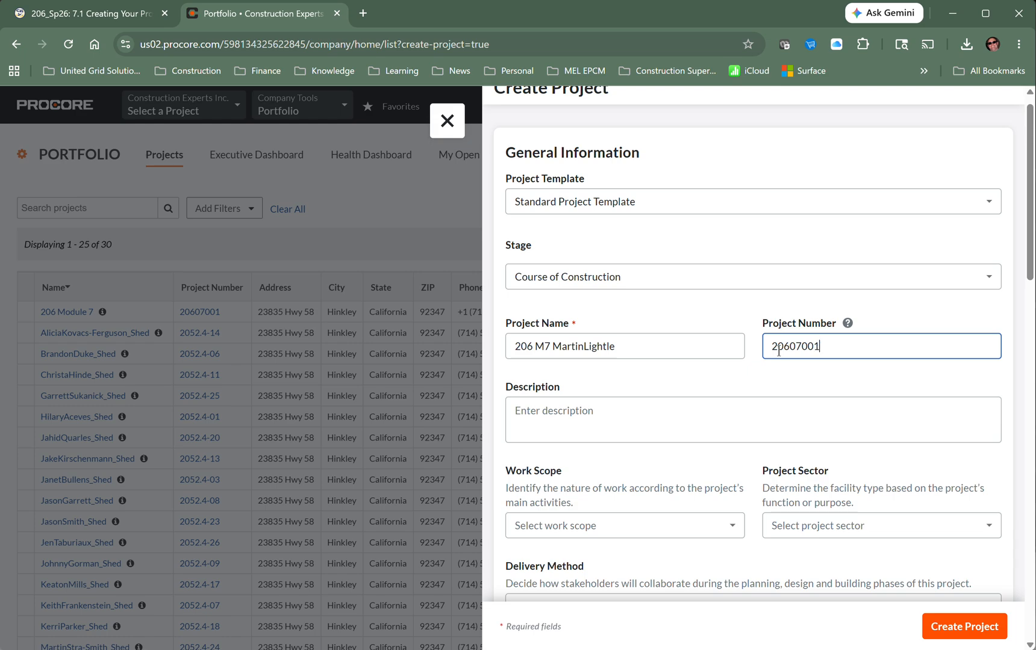
text(ML)
click(819, 351)
- Make the number 20607001-ML and type the description 'Grade Beam Form Exercise'
text(-)
click(608, 410)
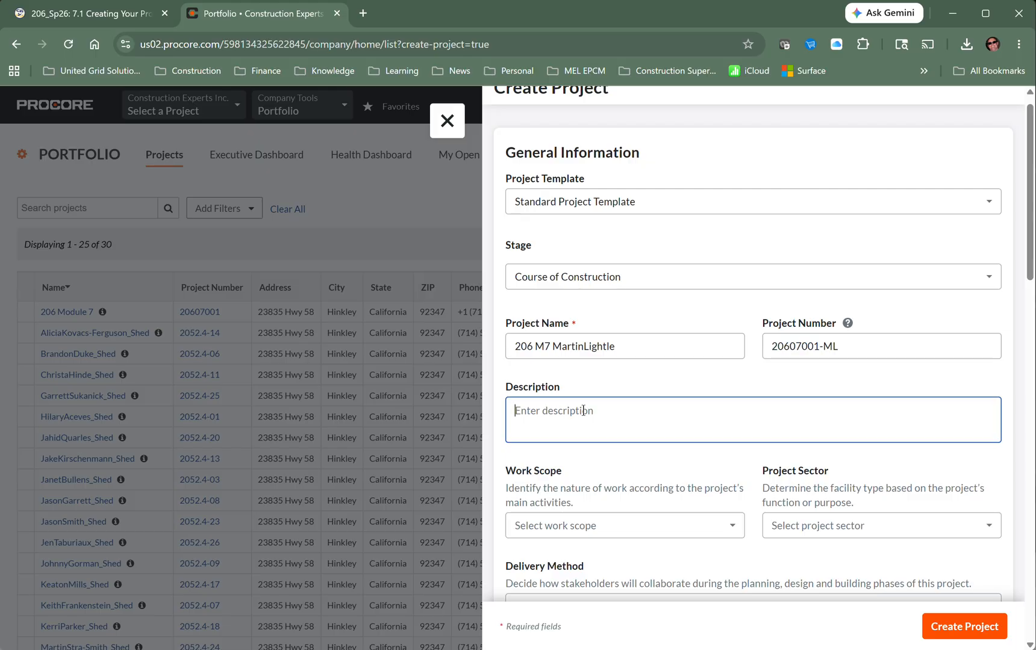
text(Grade Beam Form Exercis)
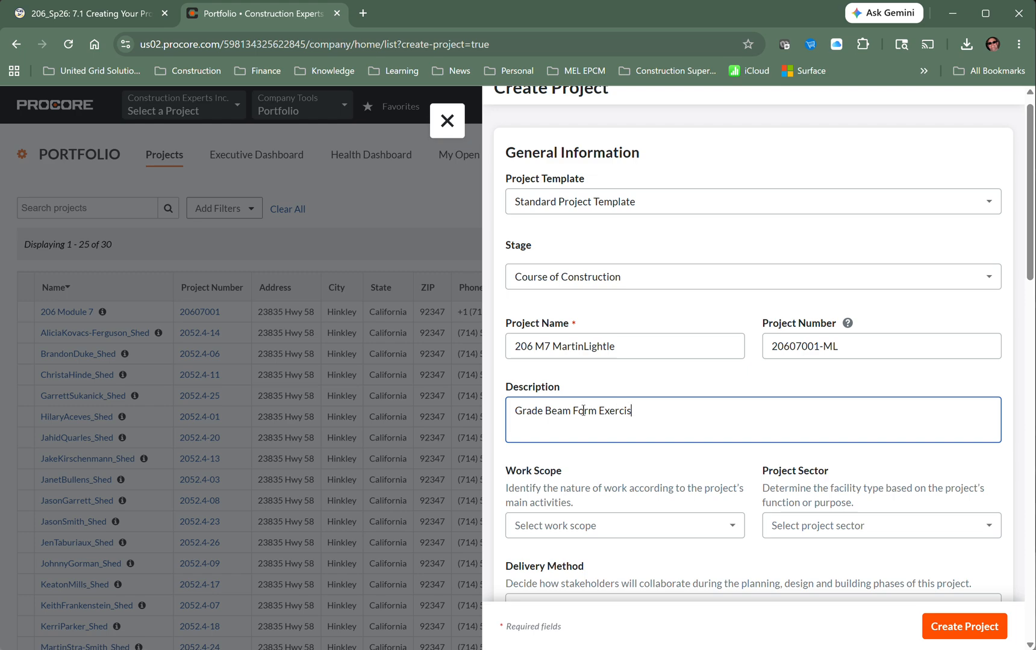
text(e)
- Set work scope New Construction, sector Industrial and delivery method Design-Build (DB)
scroll(727, 517, down, 1)
scroll(727, 517, down, 2)
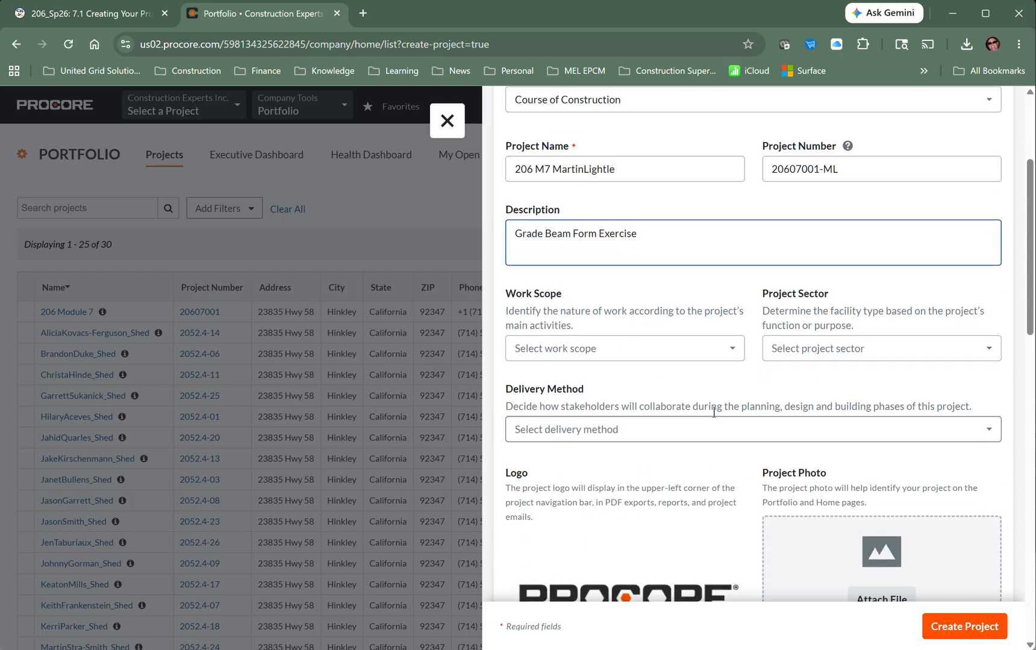
click(734, 353)
click(573, 381)
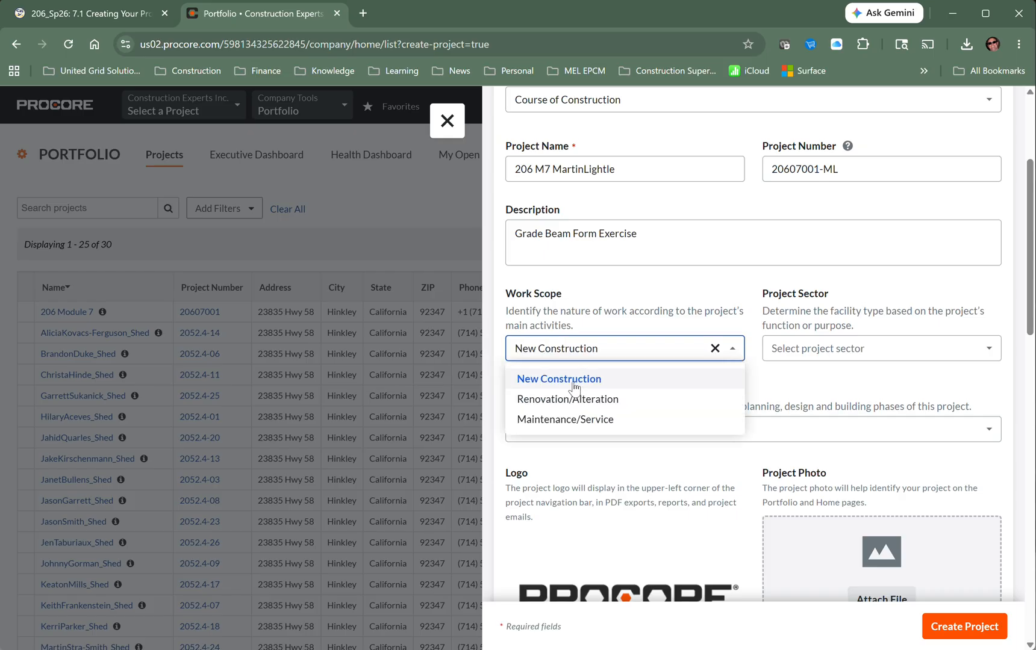
click(979, 359)
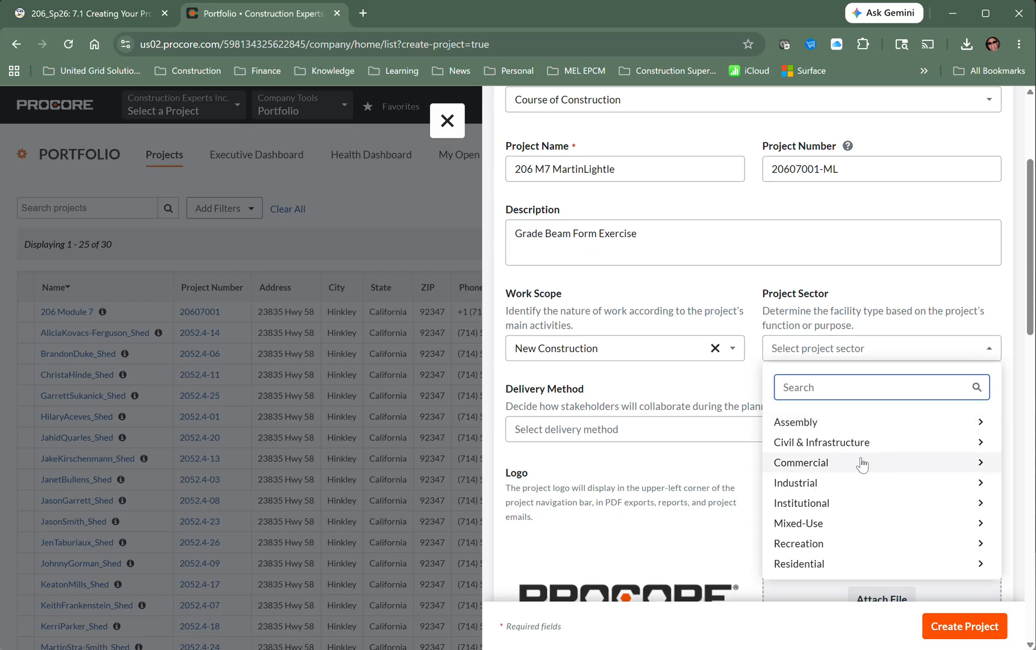
click(807, 483)
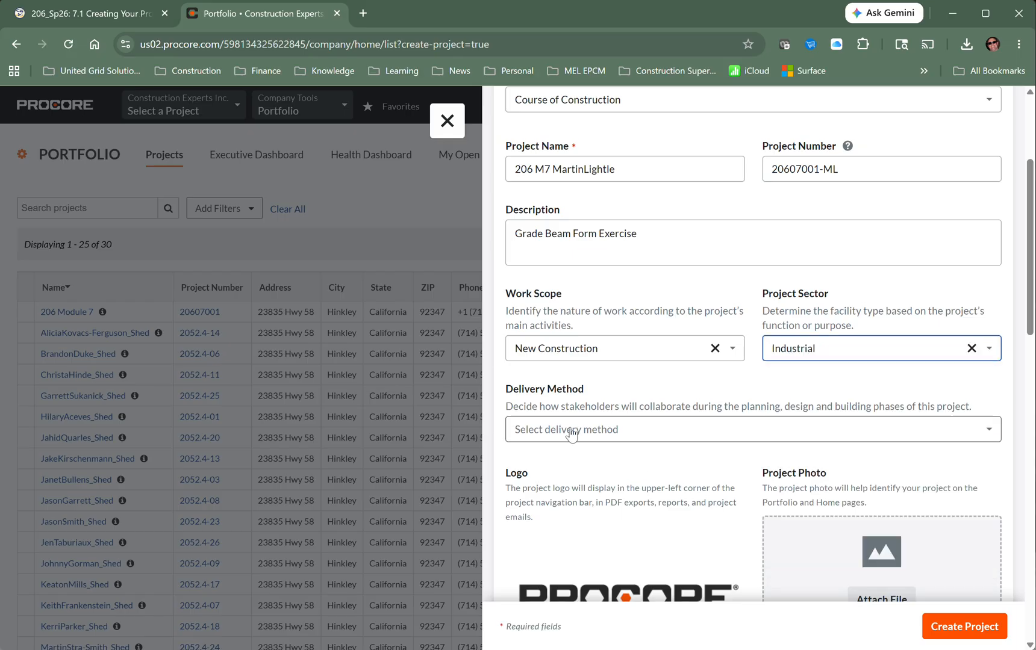
click(571, 432)
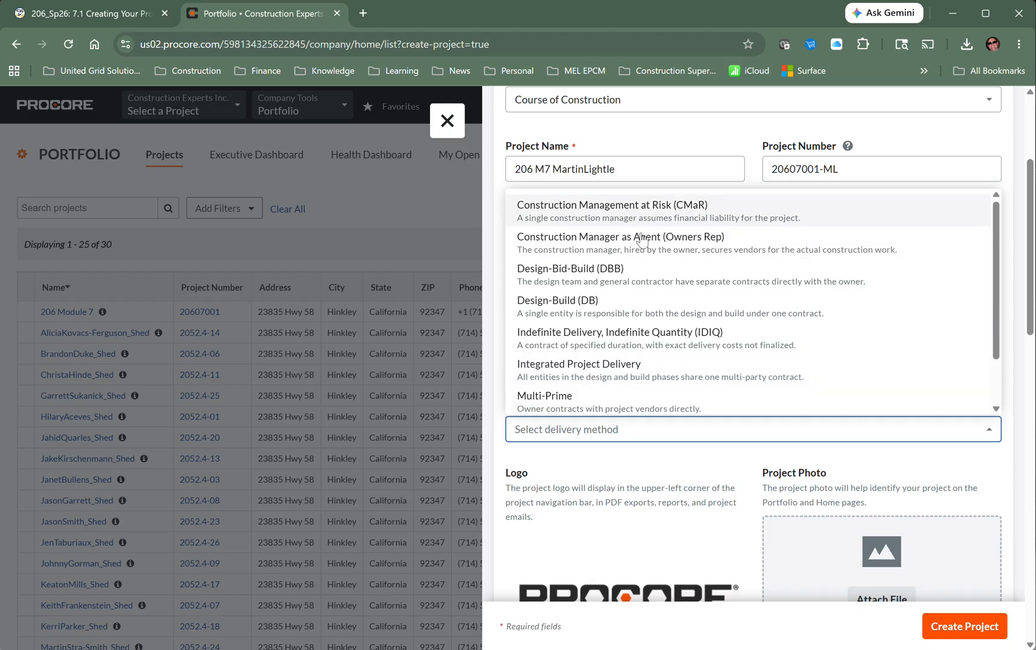
click(570, 307)
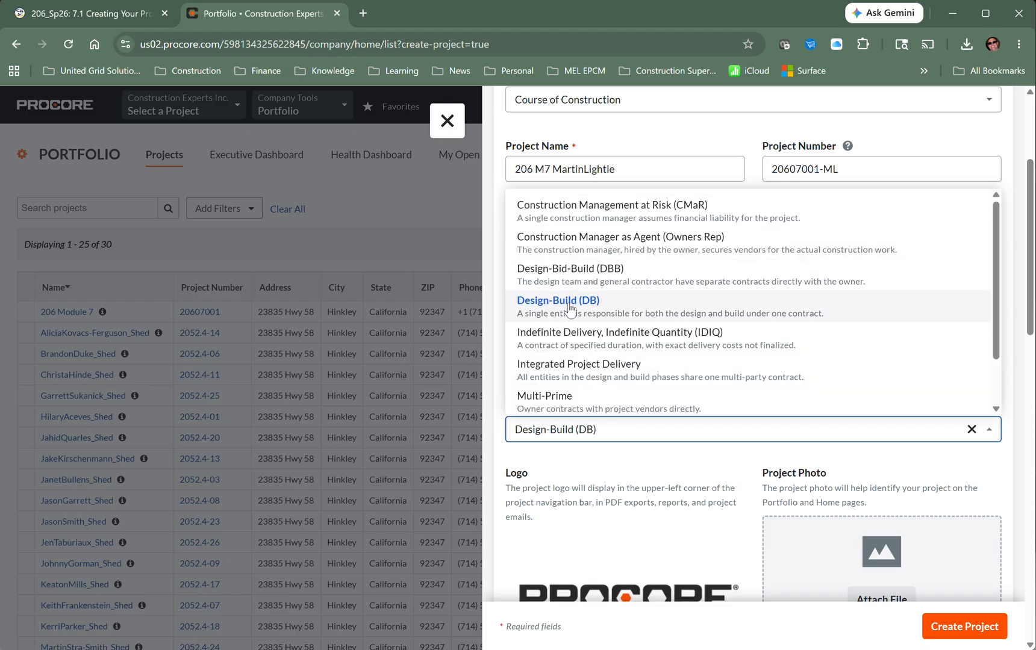
scroll(595, 358, down, 2)
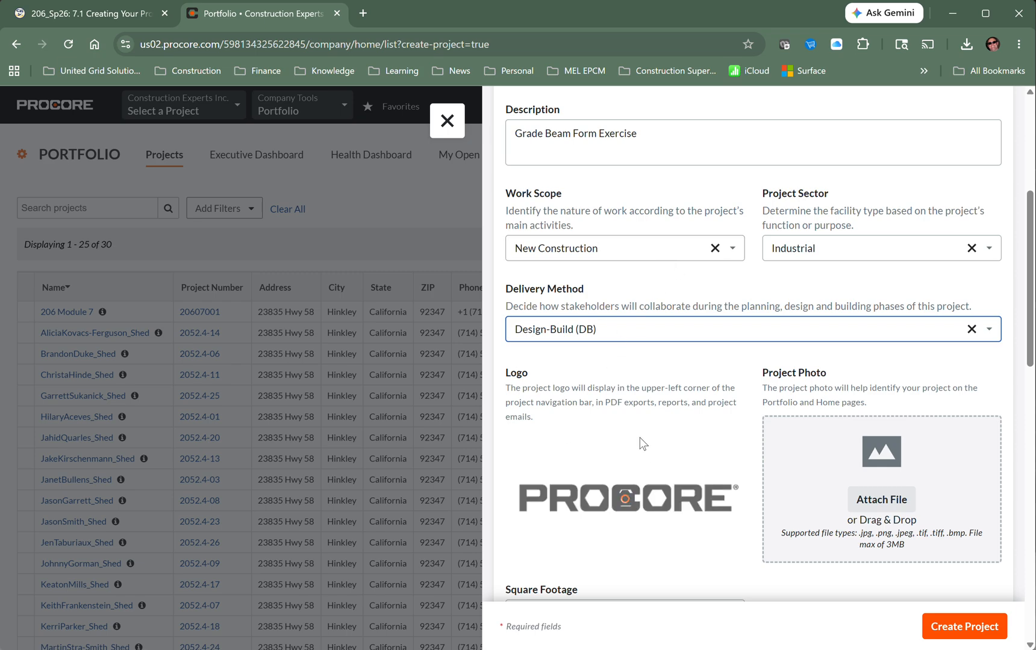
scroll(639, 445, down, 1)
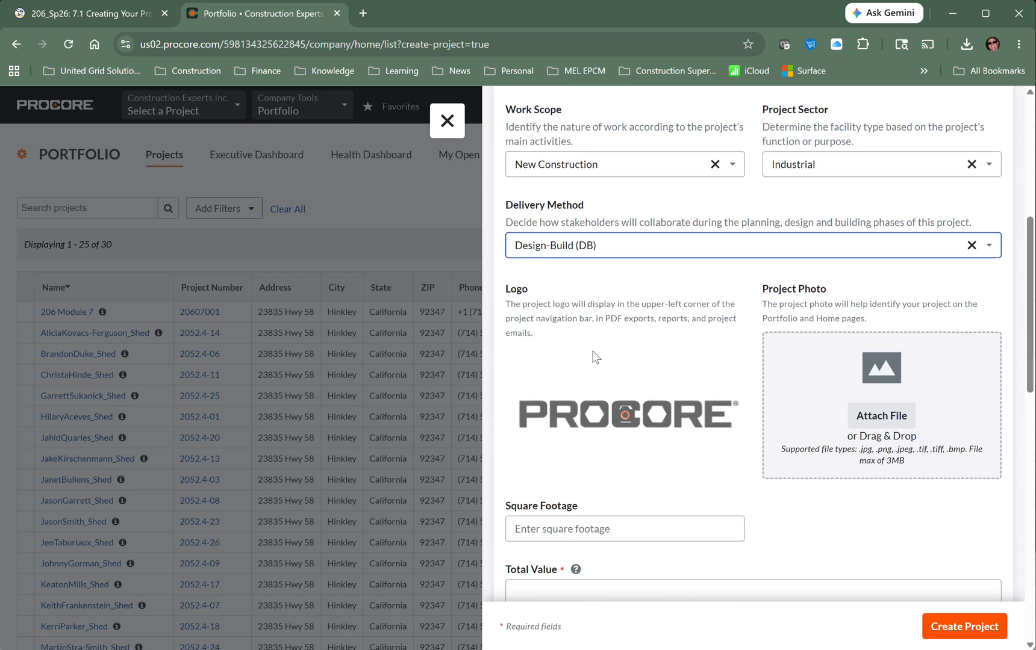
scroll(640, 356, down, 1)
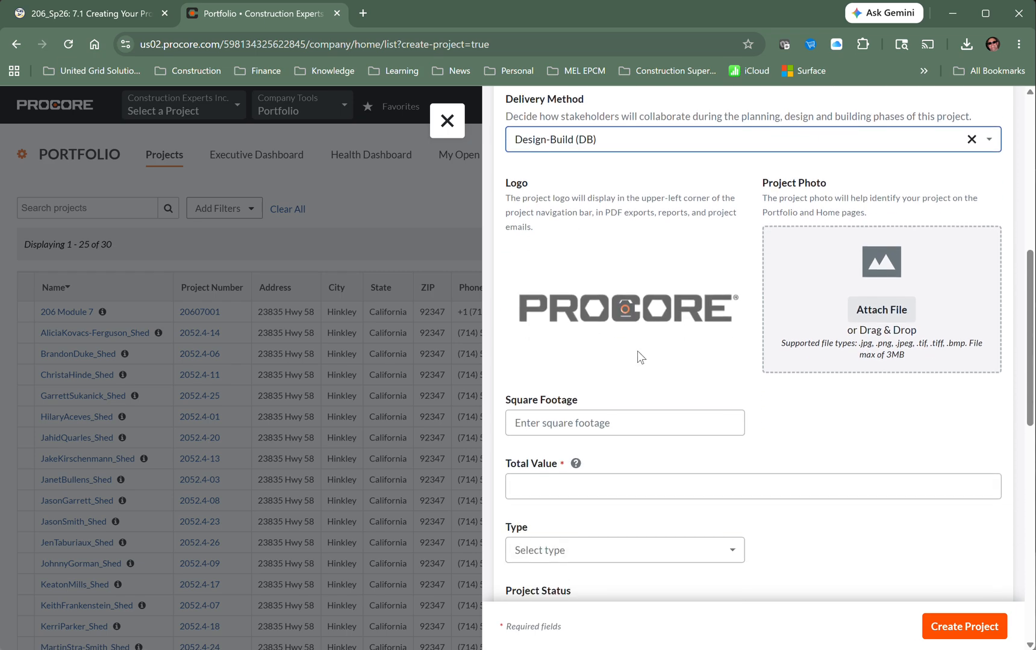
- Replace the project logo with the Construction Experts screenshot from Pictures > Screenshots
click(625, 307)
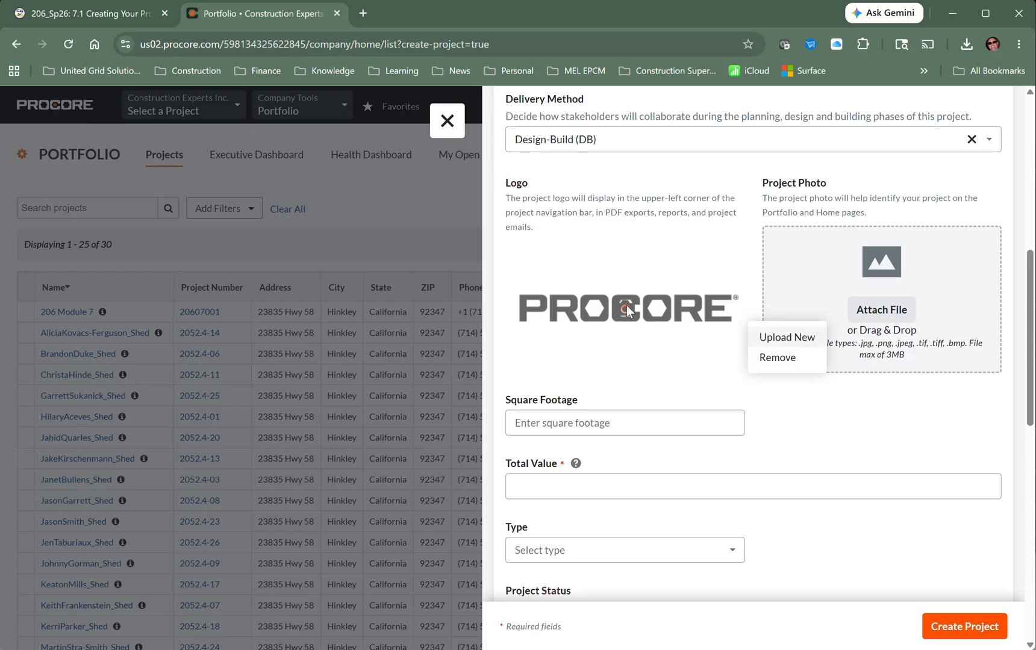
click(784, 338)
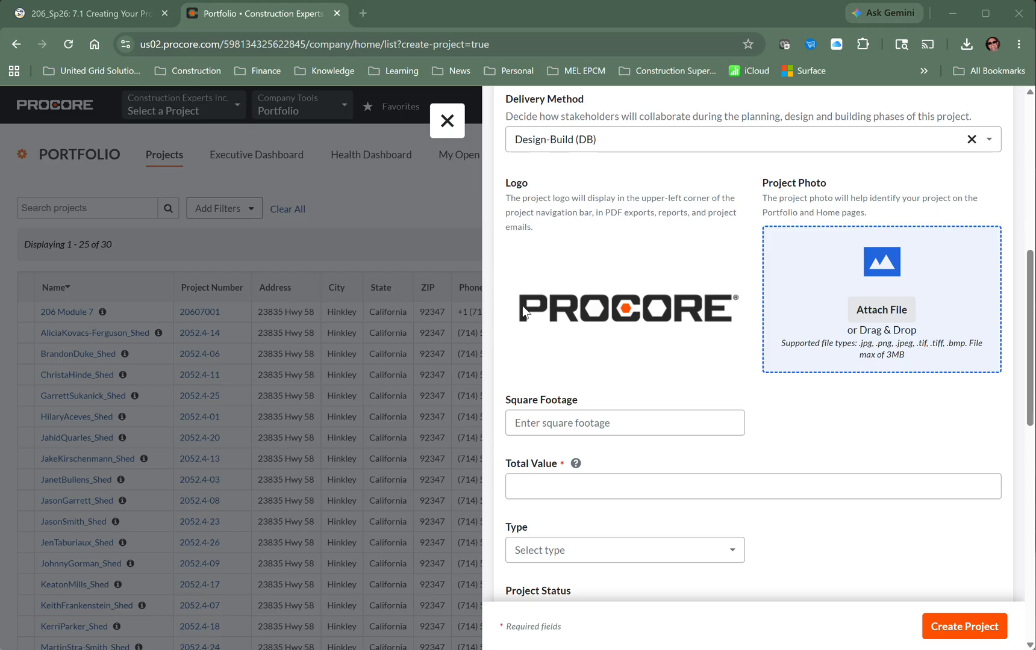
click(626, 313)
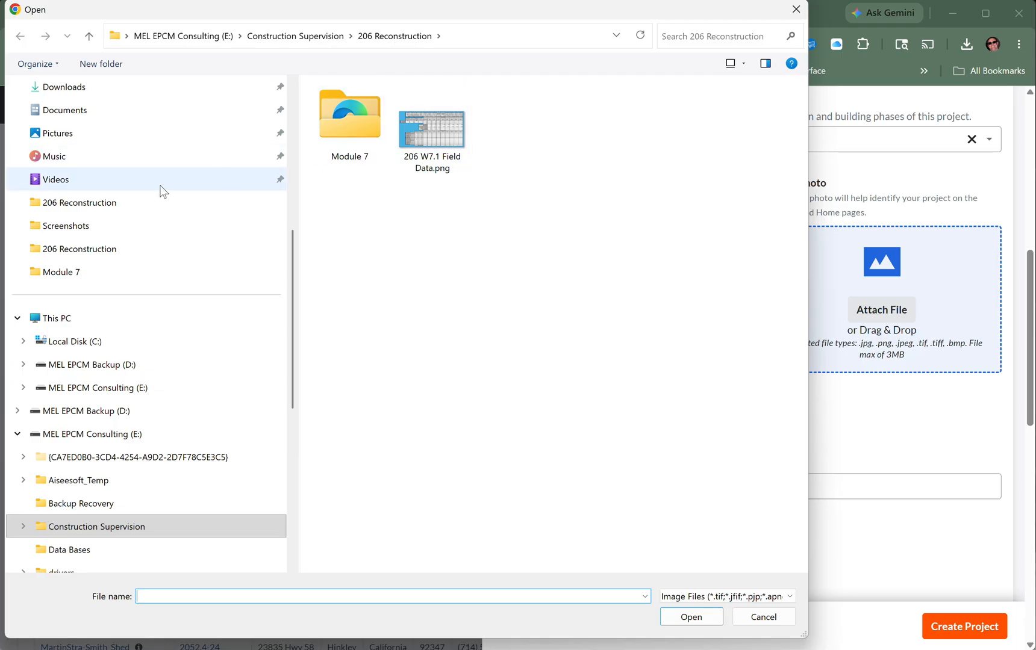
click(74, 134)
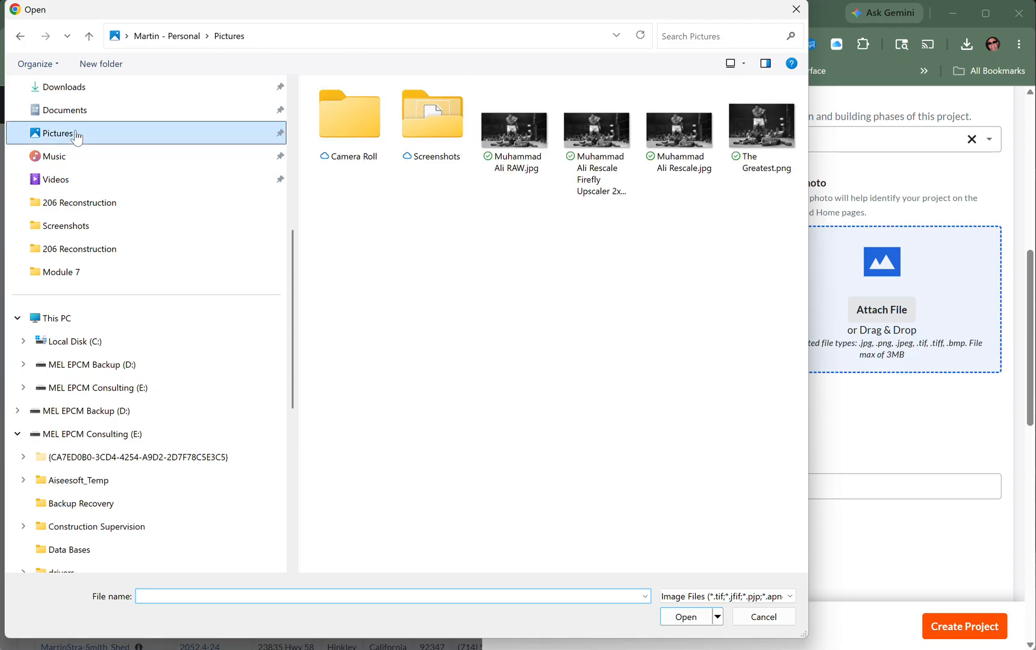
click(355, 113)
click(448, 117)
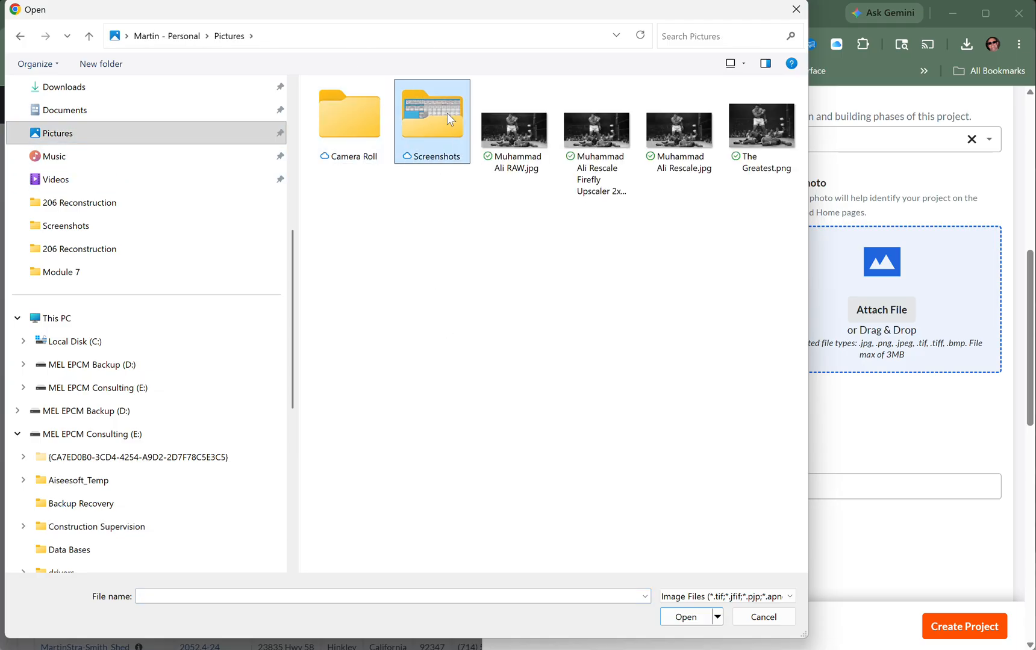
double_click(447, 113)
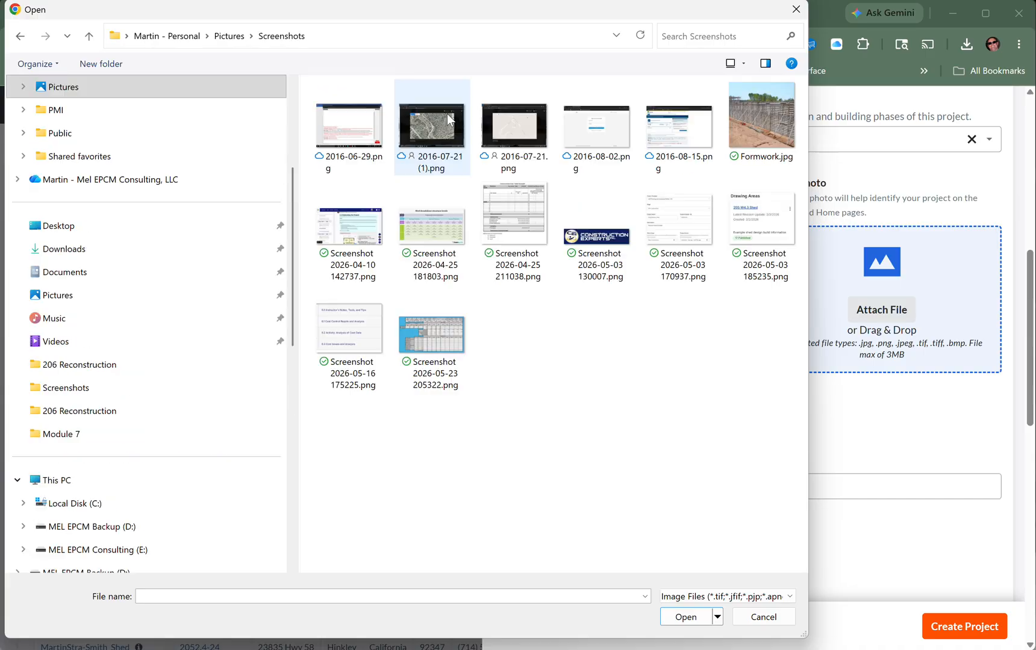
click(613, 241)
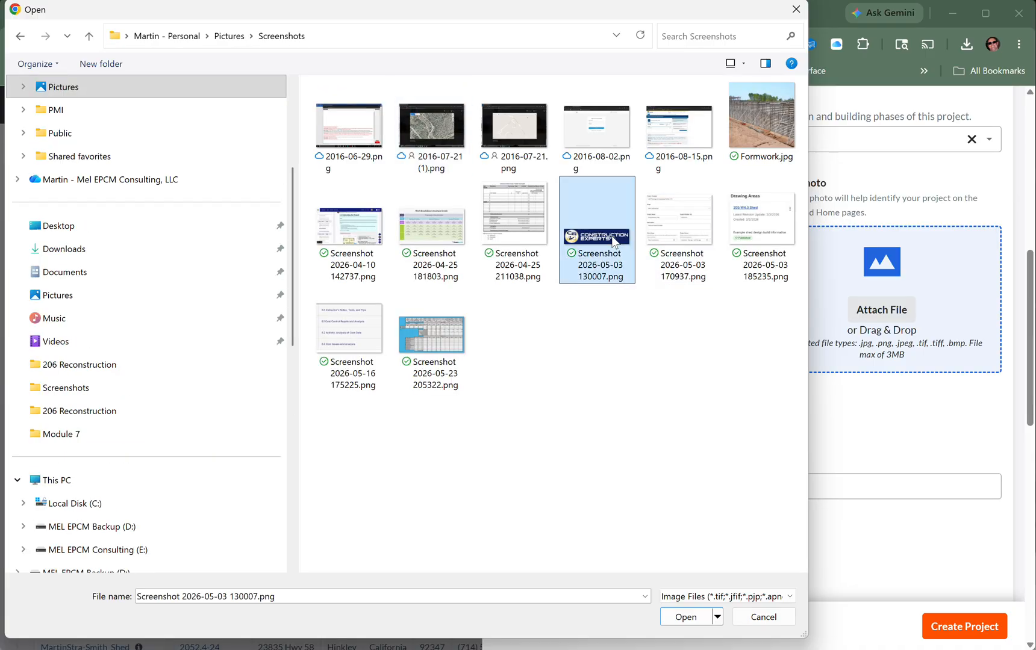
click(686, 617)
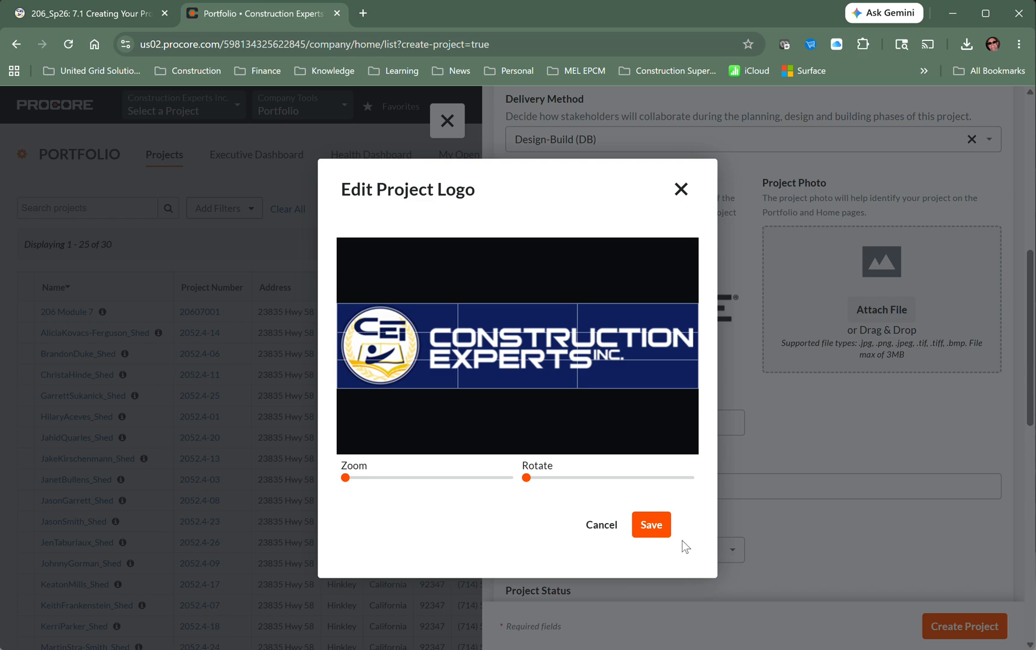
click(643, 526)
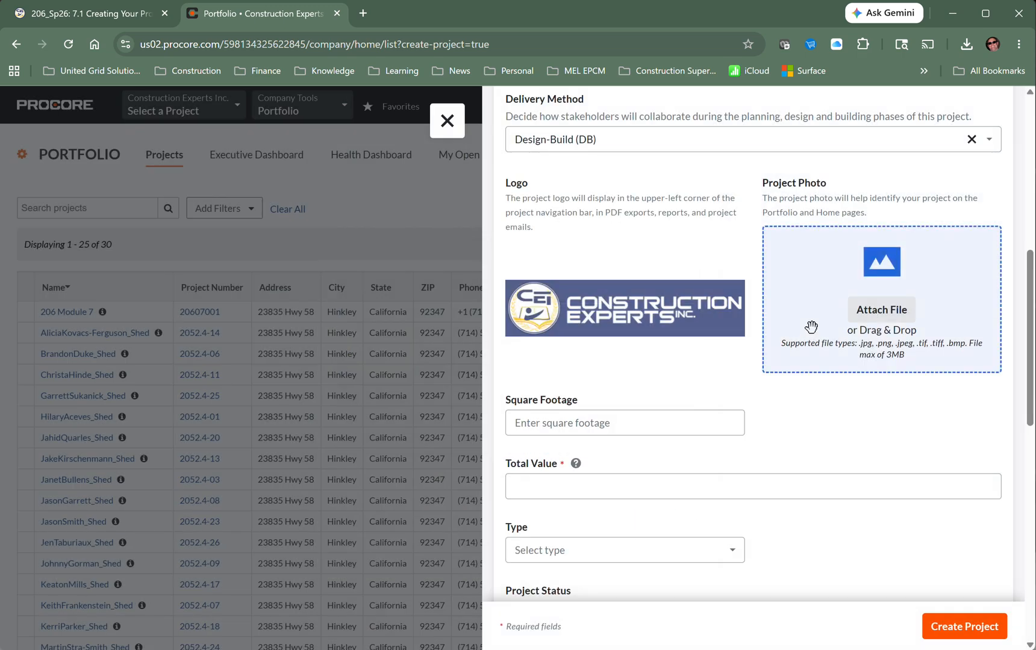
- Attach Formwork.jpg as the project photo, zoomed in on the formwork
click(883, 316)
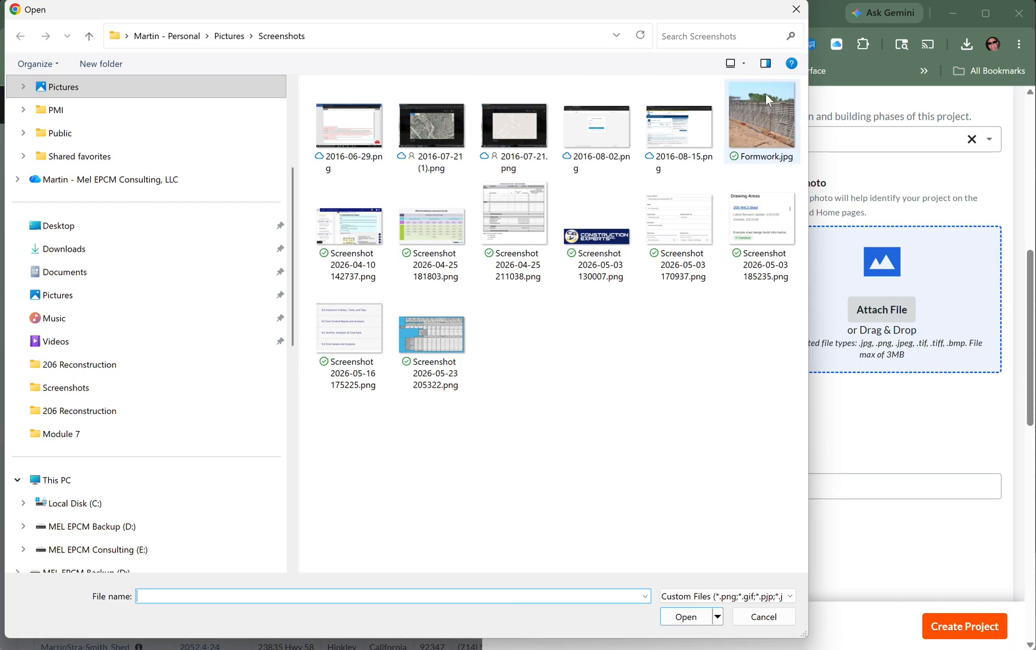
click(759, 129)
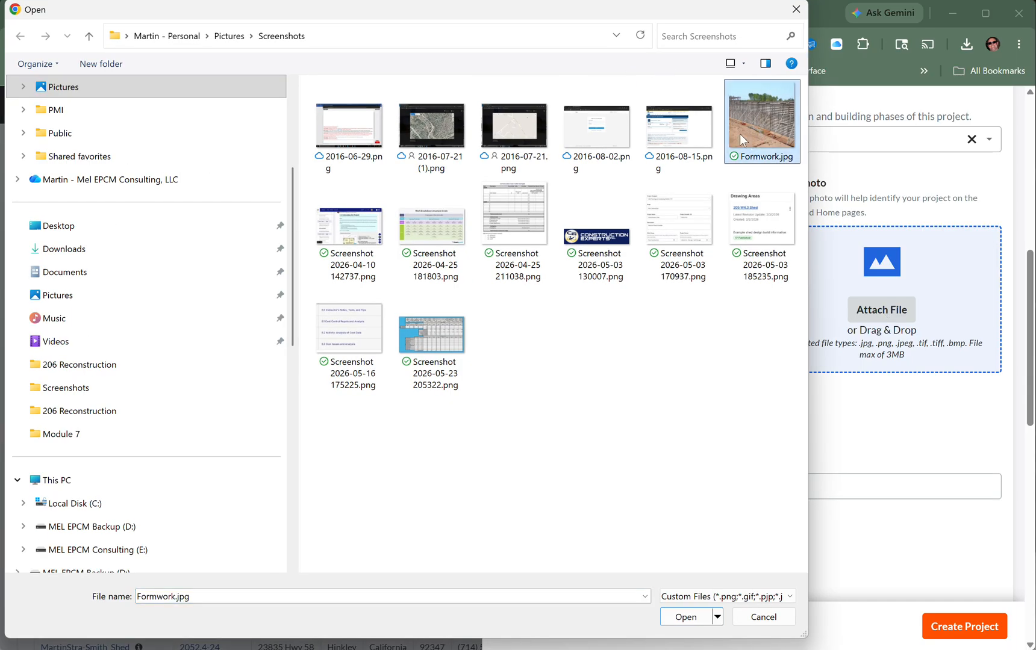
click(684, 617)
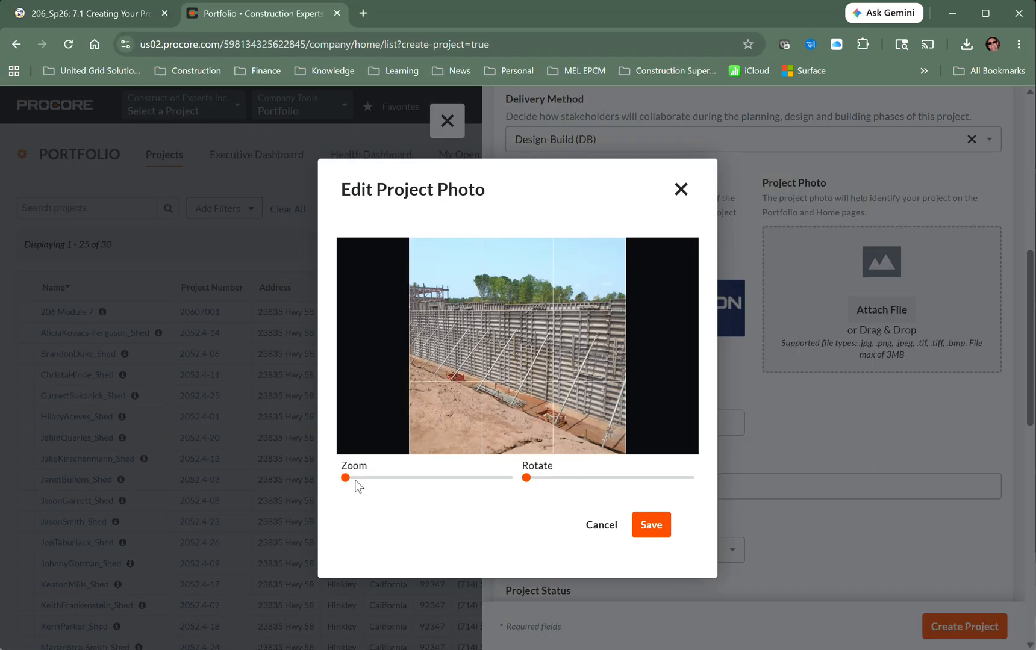
drag(347, 482, 402, 487)
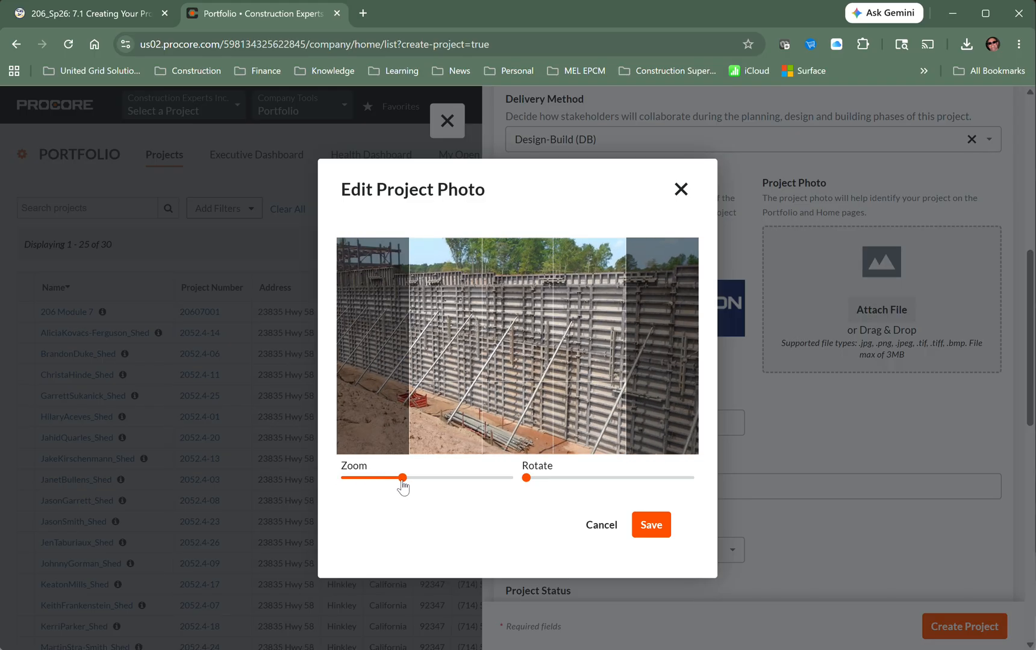
click(652, 526)
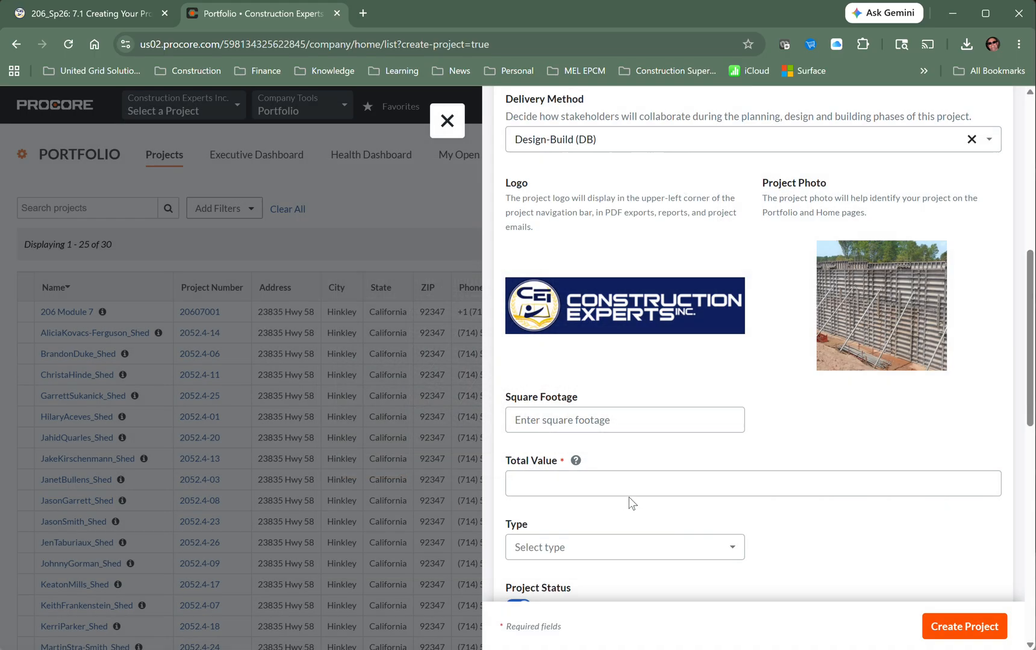
click(561, 415)
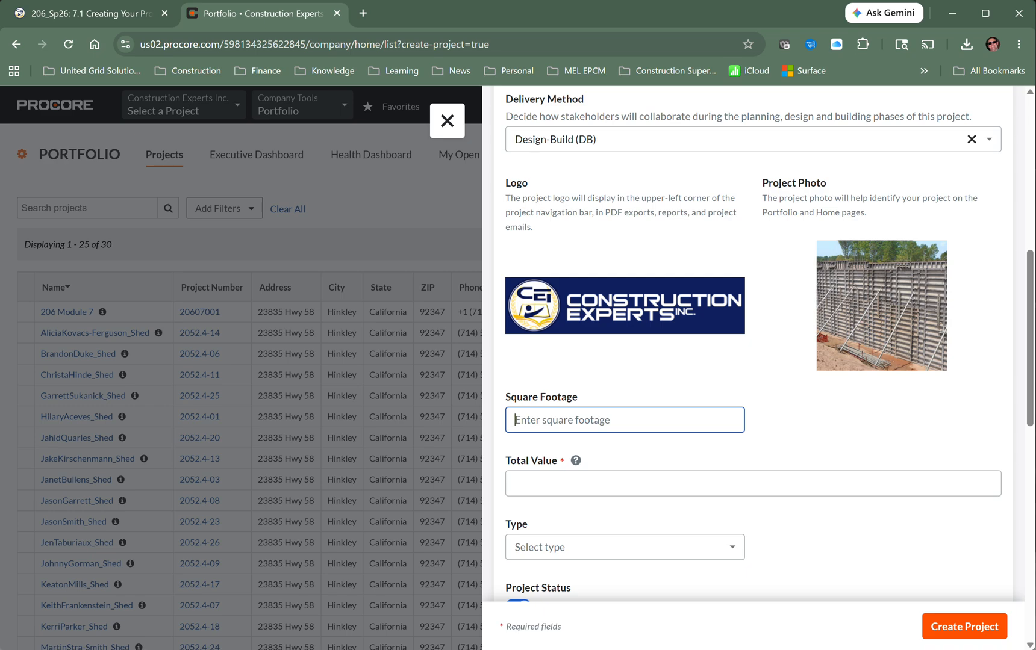
- Launch Microsoft Word from the Start menu and open a blank document
mouse_move(425, 649)
key(super)
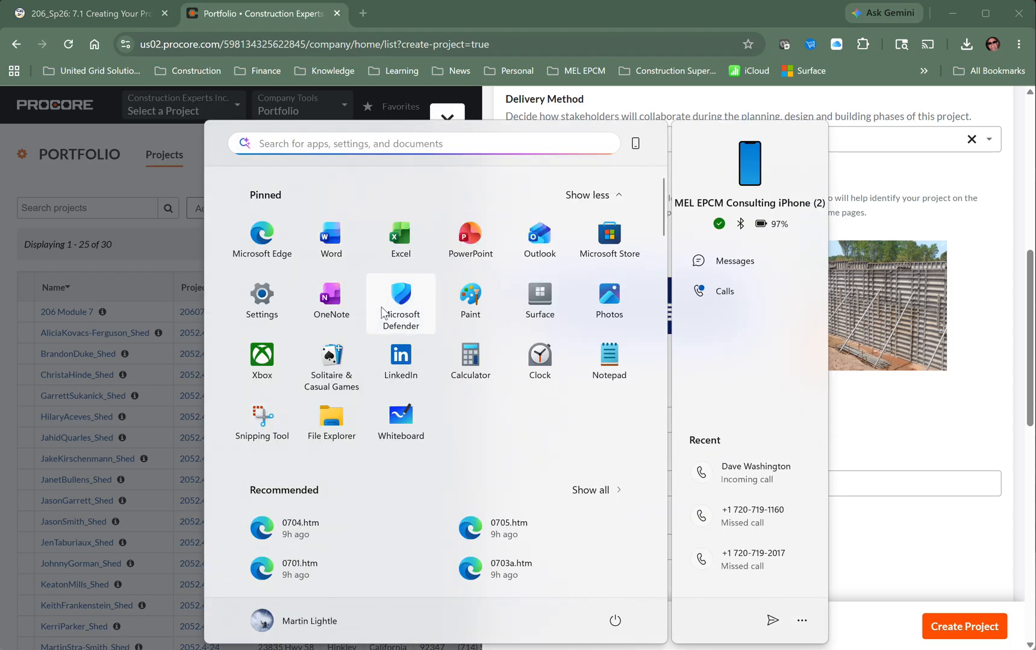
click(325, 237)
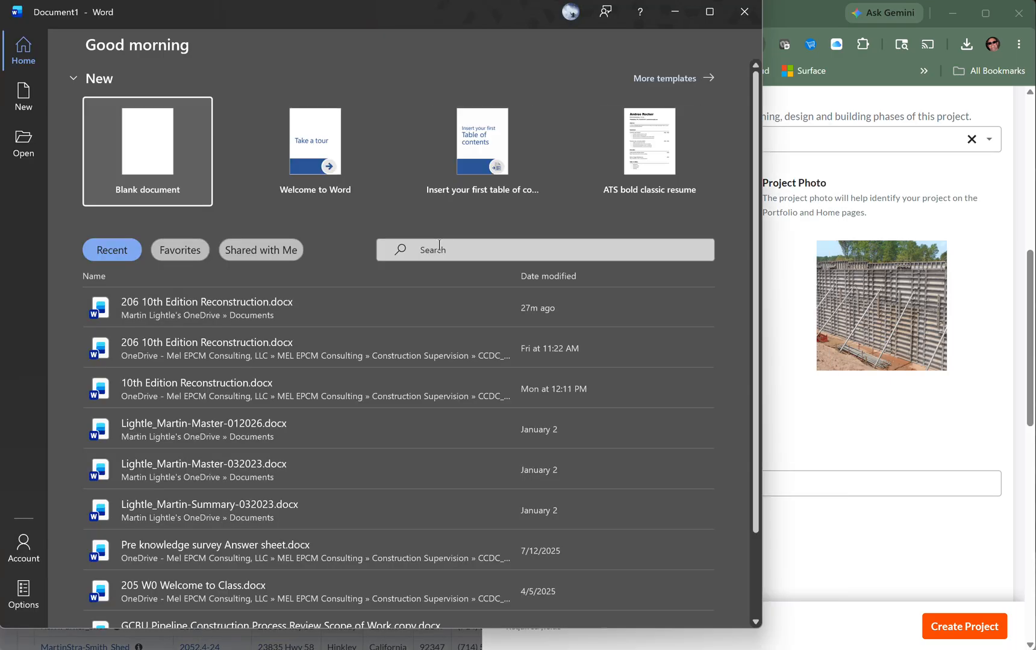
click(185, 304)
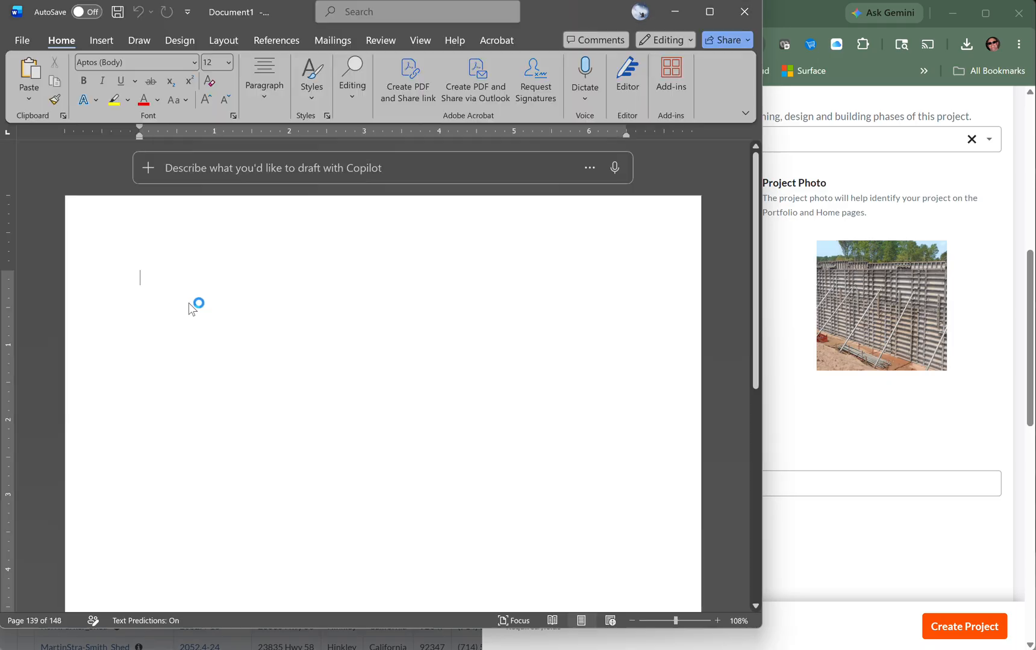